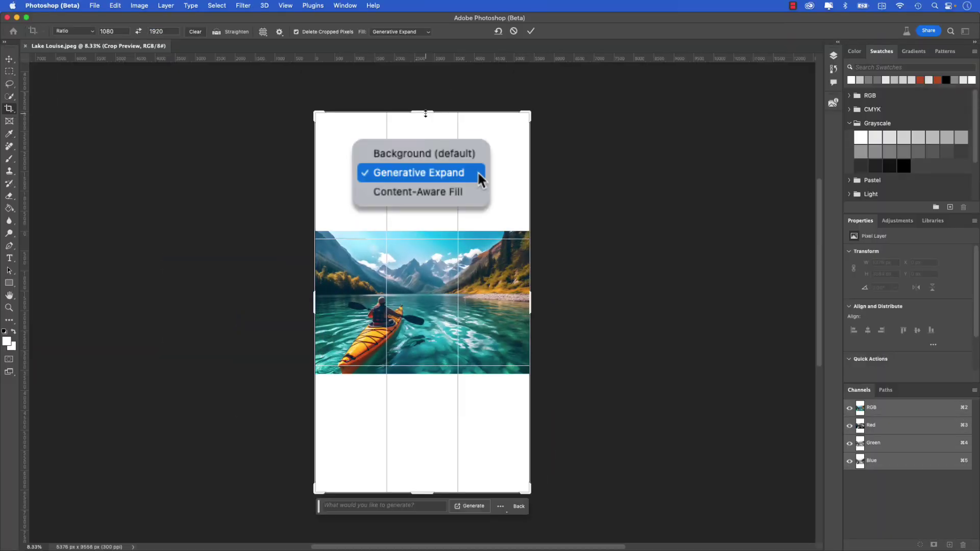
Step: Commit the 1080:1920 portrait crop so Generative Expand fills the blank areas above and below
left_click(531, 31)
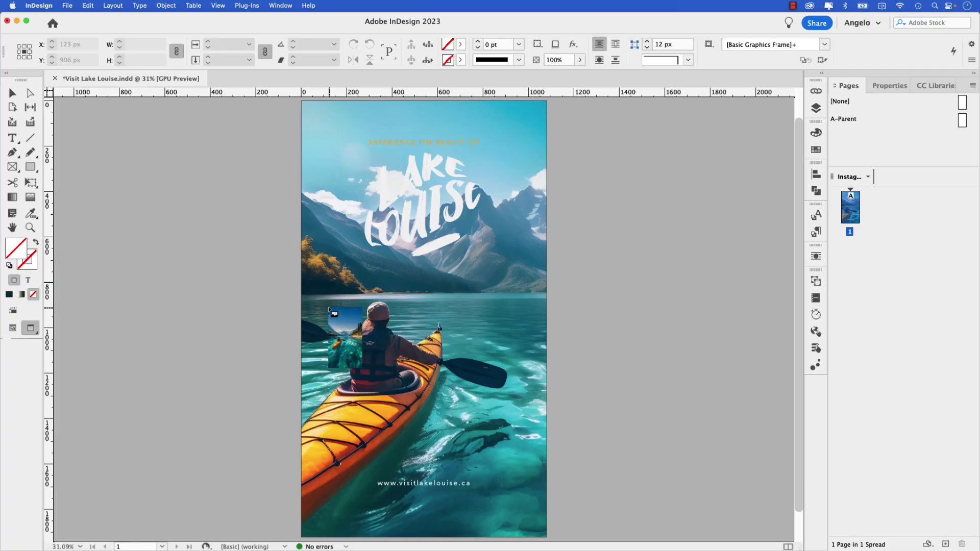
left_click(328, 310)
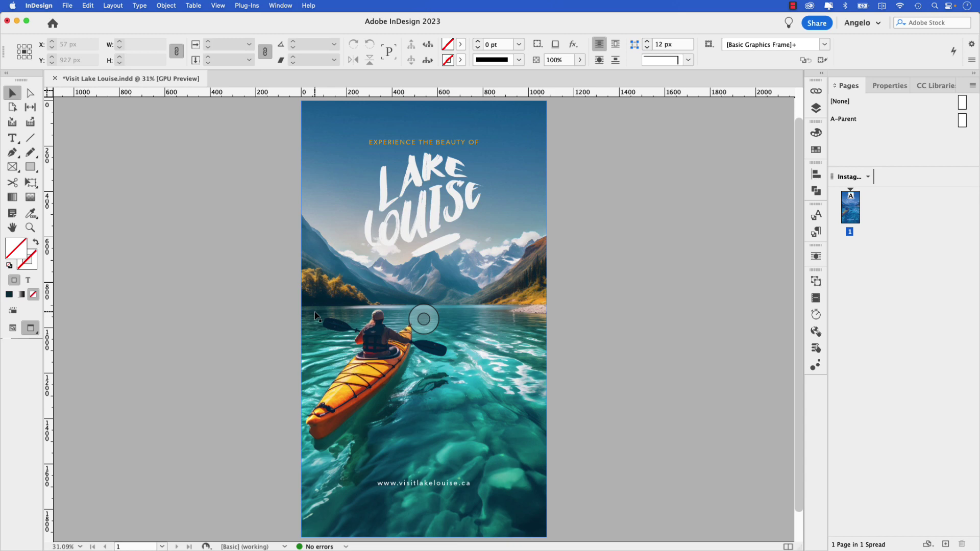
right_click(362, 321)
mouse_move(459, 363)
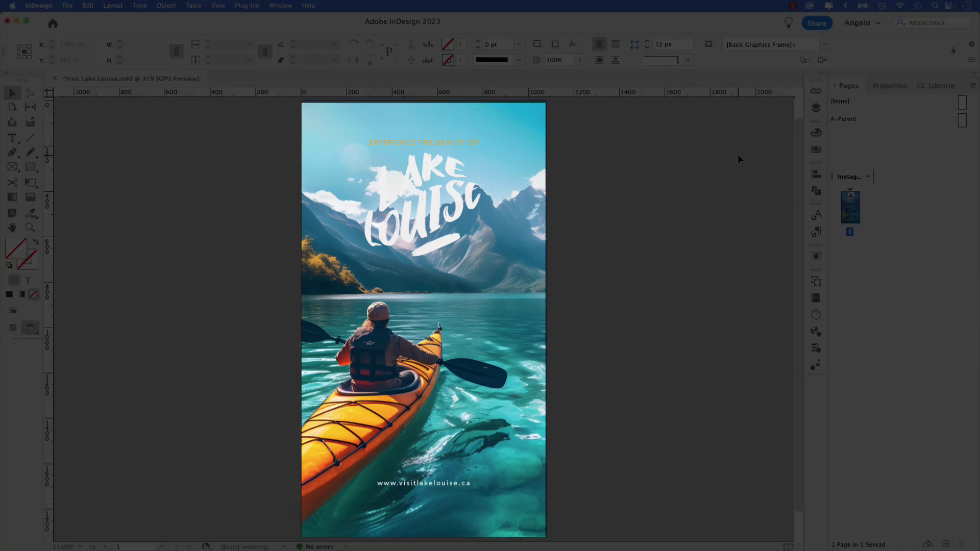
left_click(417, 318)
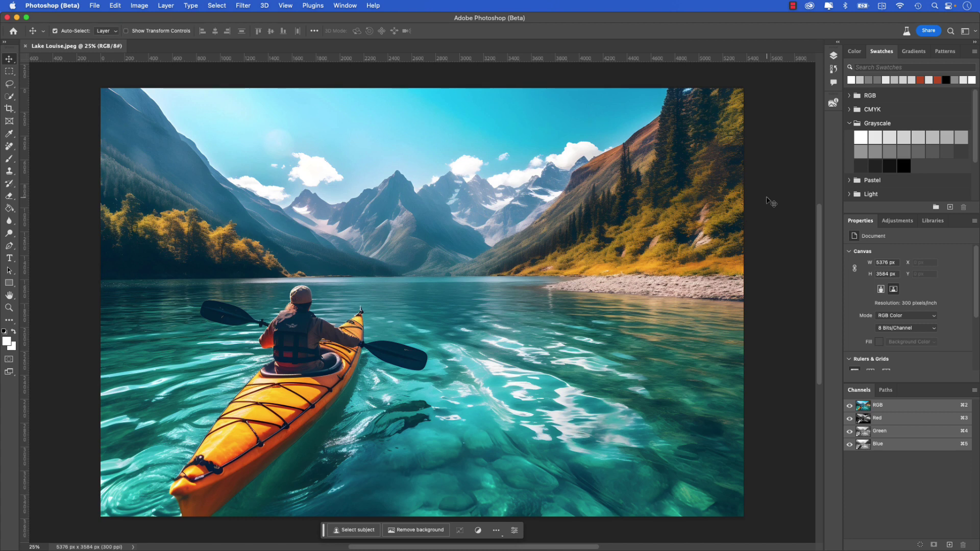
Step: Zoom Lake Louise.jpeg out to 8.33% to show empty space around the photo
key("super+minus")
key("super+minus")
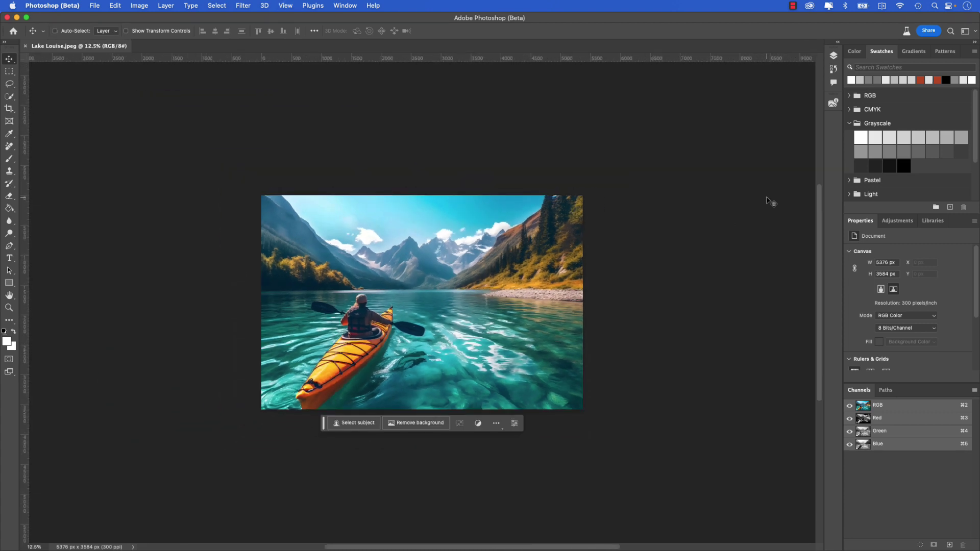
key("super+minus")
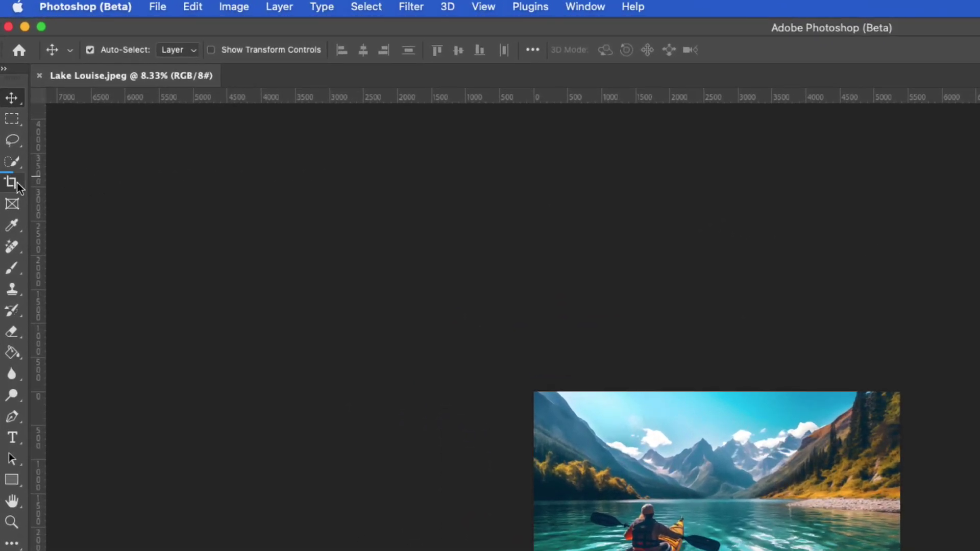
Step: Set a 1080 × 1920 crop ratio and extend the crop past the photo's top and bottom
left_click(18, 187)
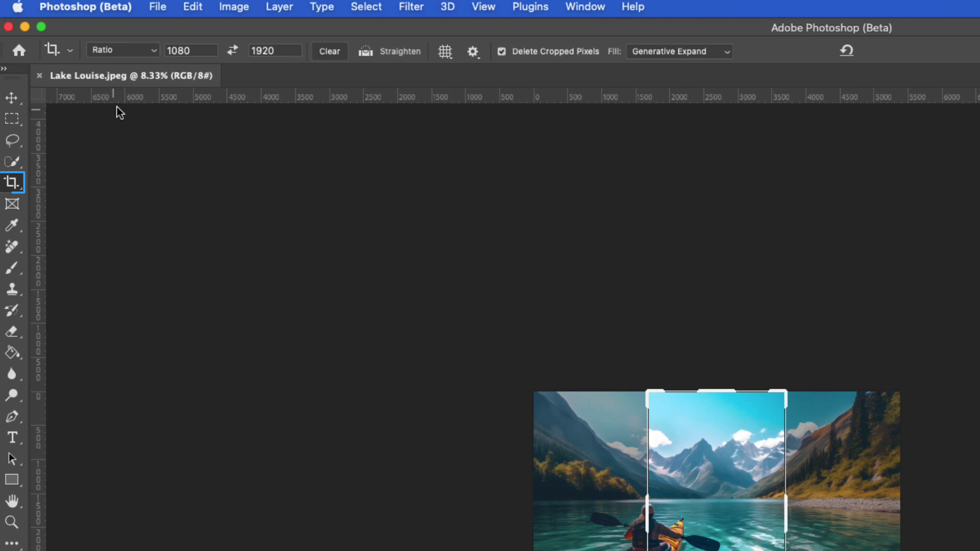
left_click(201, 51)
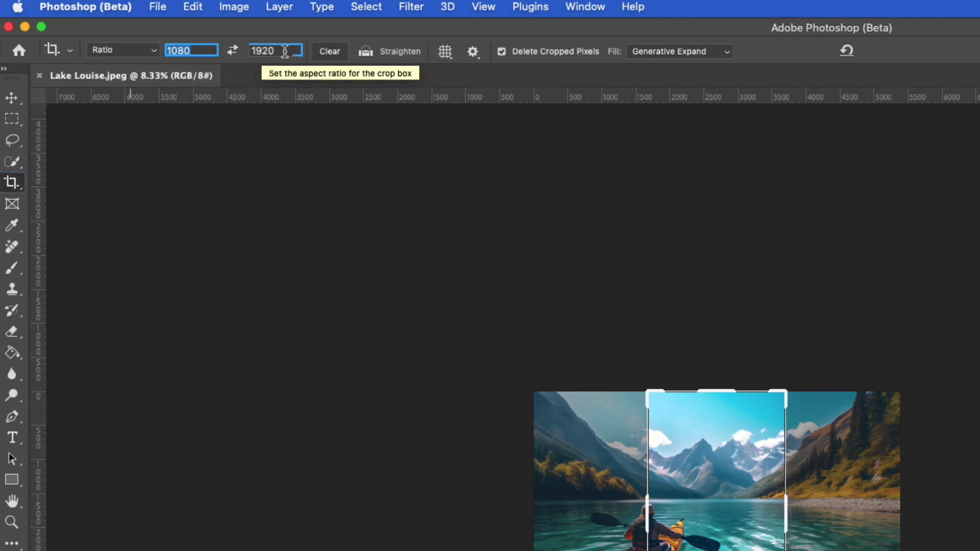
left_click(275, 51)
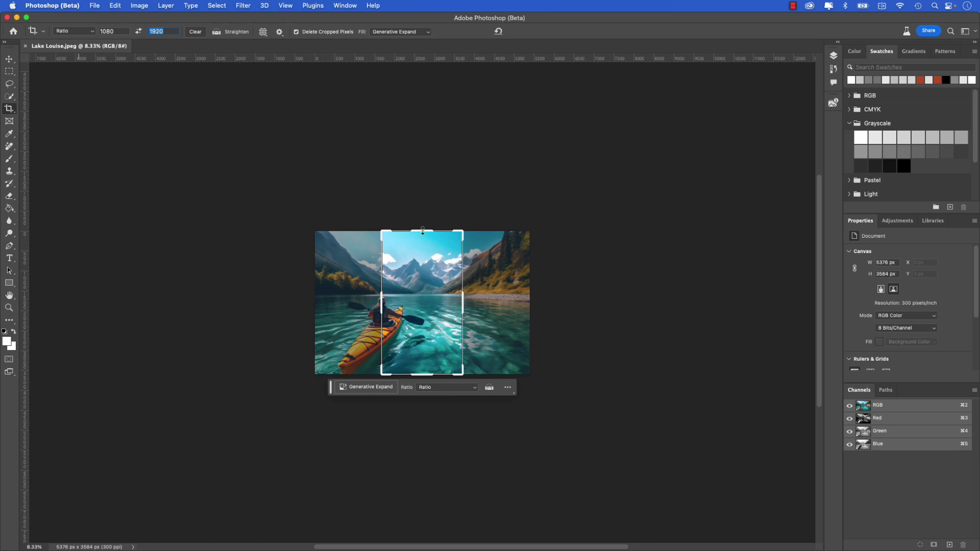
left_click_drag(422, 231, 425, 221)
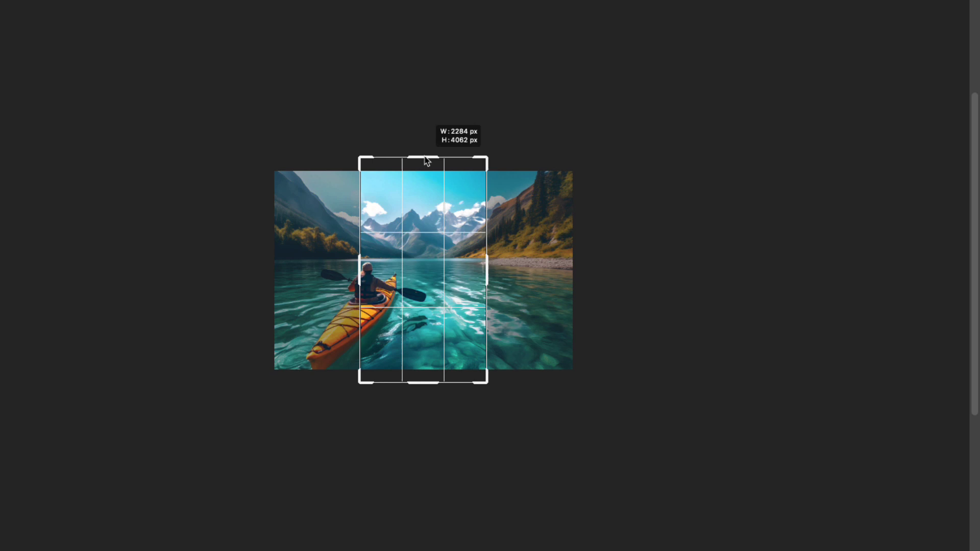
key("alt+shift")
left_click_drag(426, 160, 428, 8)
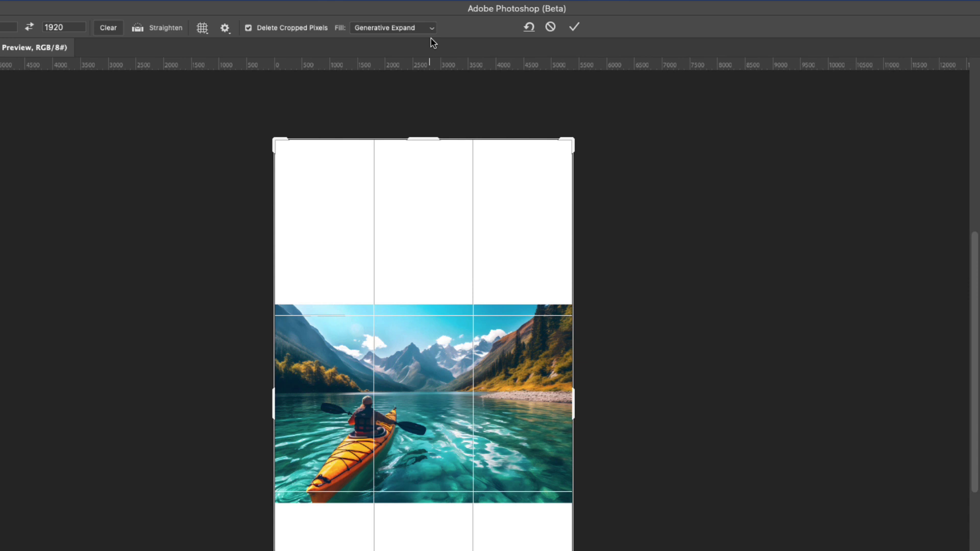
Step: Keep Fill on Generative Expand and commit the crop to generate sky and lake bed
left_click(432, 30)
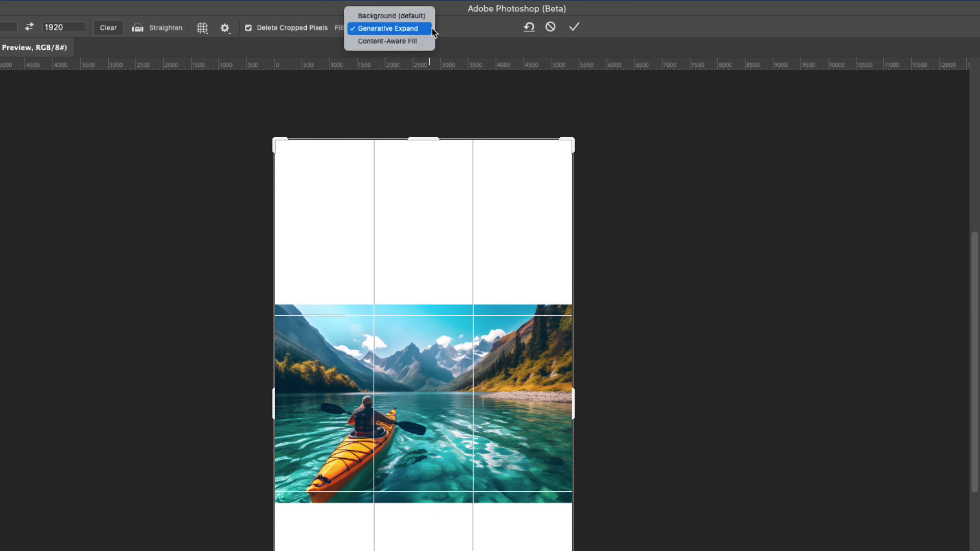
left_click(427, 30)
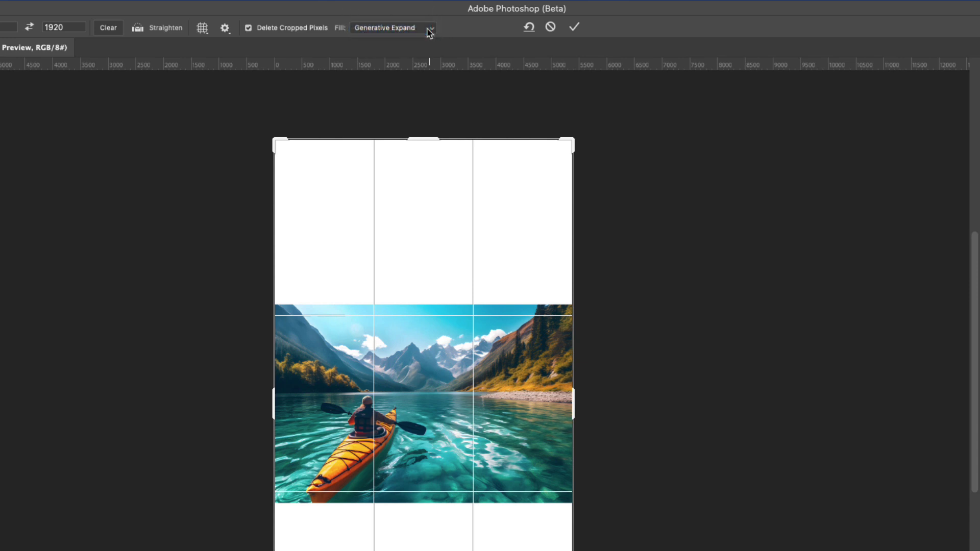
left_click(573, 31)
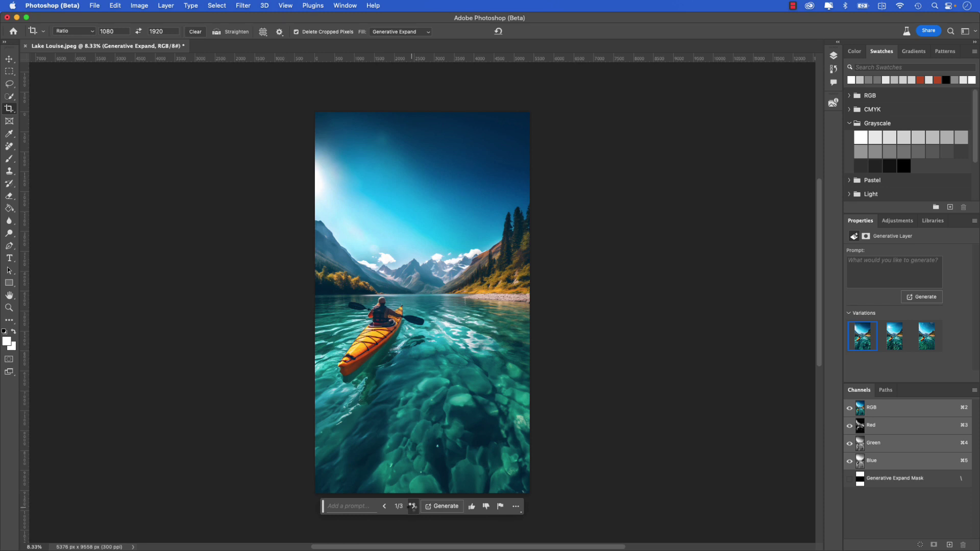
Step: Preview variations 2 and 3, then return to variation 1 of 3
left_click(413, 507)
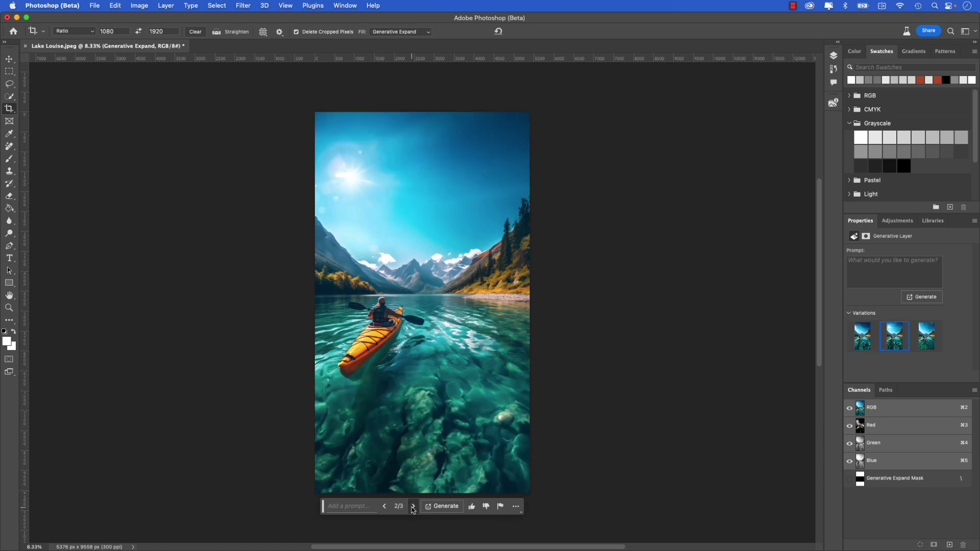
left_click(413, 506)
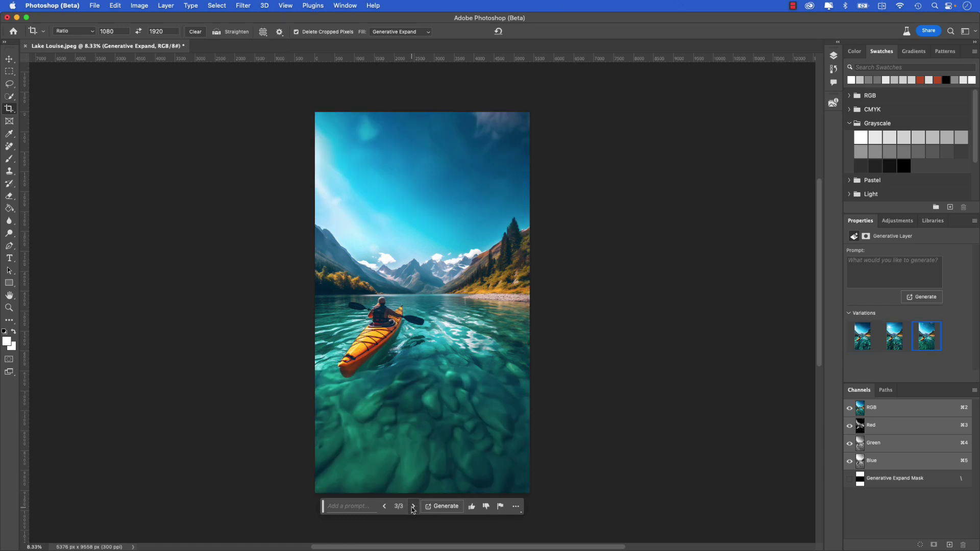
left_click(384, 506)
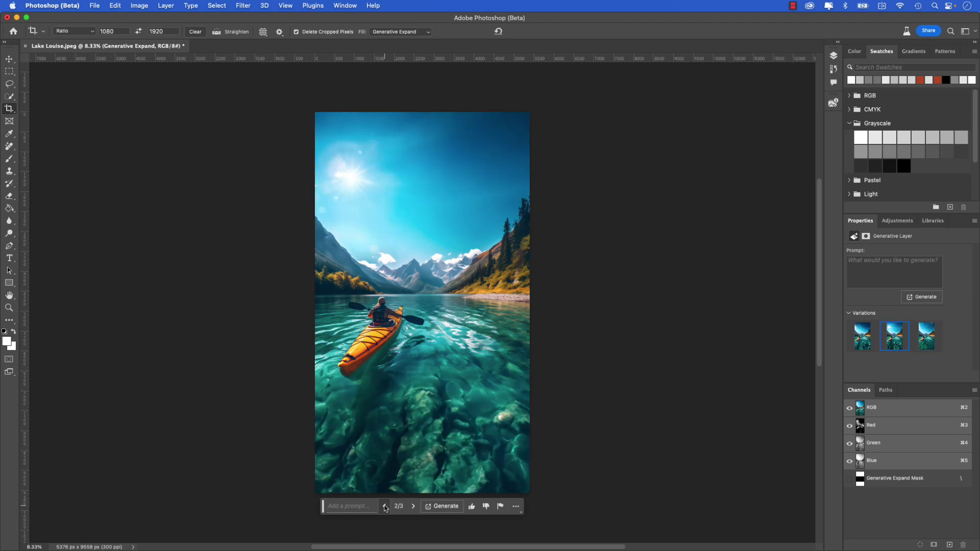
left_click(385, 506)
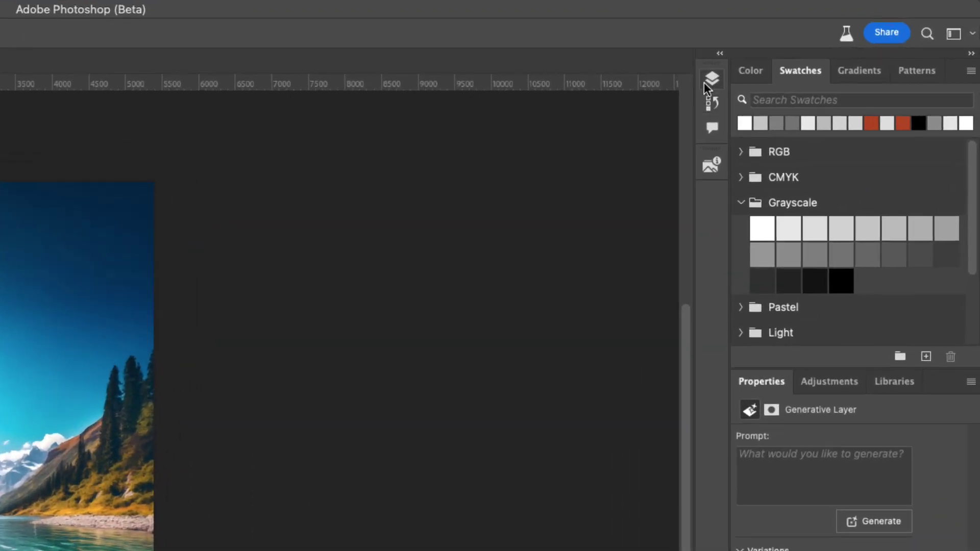
Step: Show the Layers panel and toggle the Generative Expand layer's visibility off and back on
left_click(704, 83)
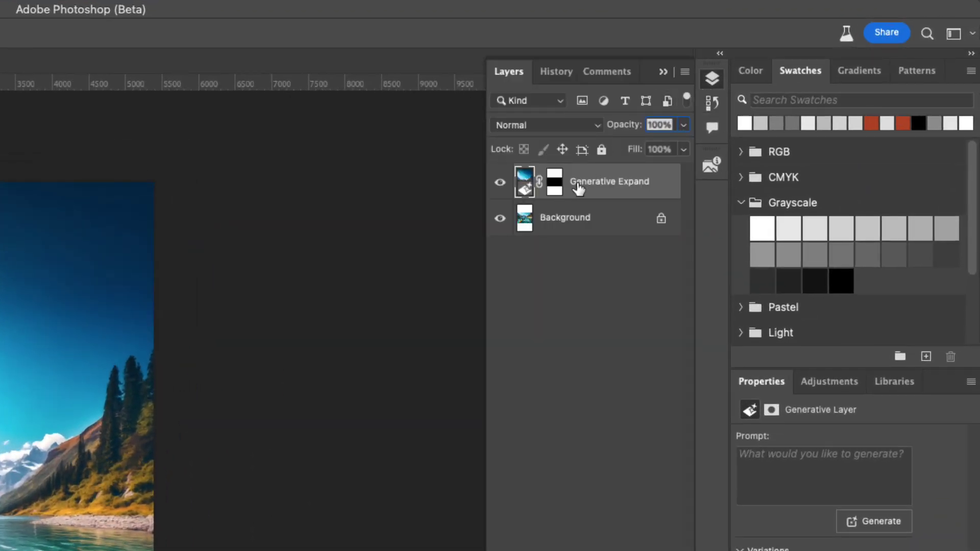
left_click(500, 182)
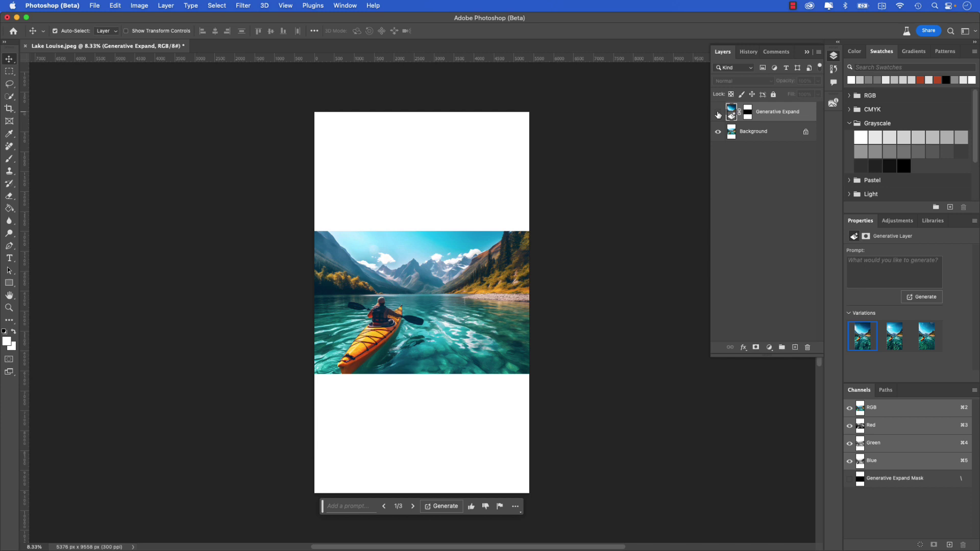
left_click(718, 113)
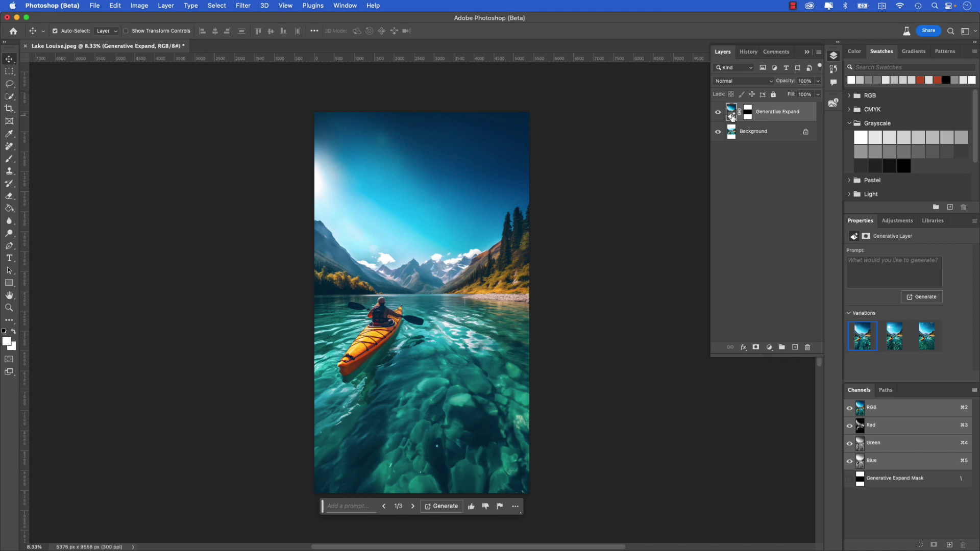
Step: Apply Sky Replacement with the blue-to-orange sky, Shift Edge -21, Temperature -35, Scale 119
left_click(115, 6)
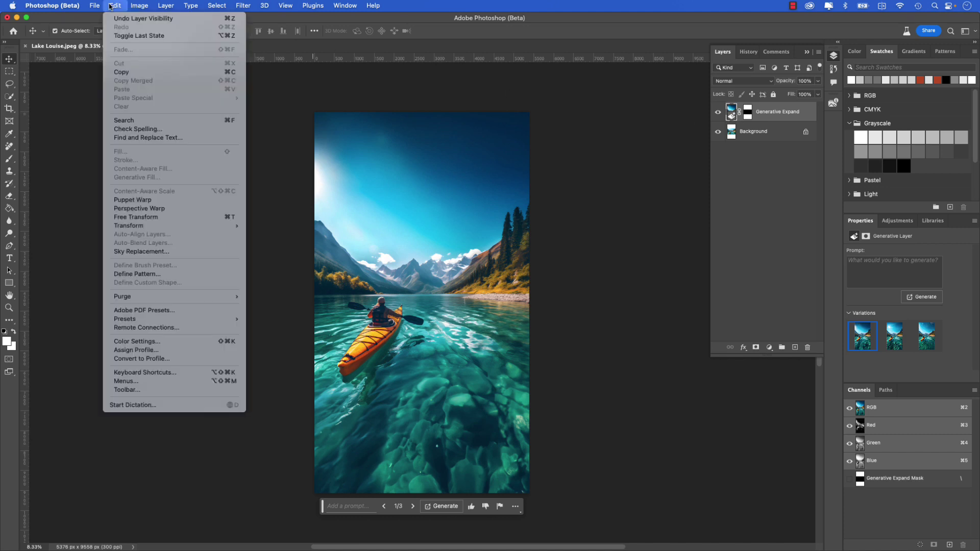
left_click(153, 251)
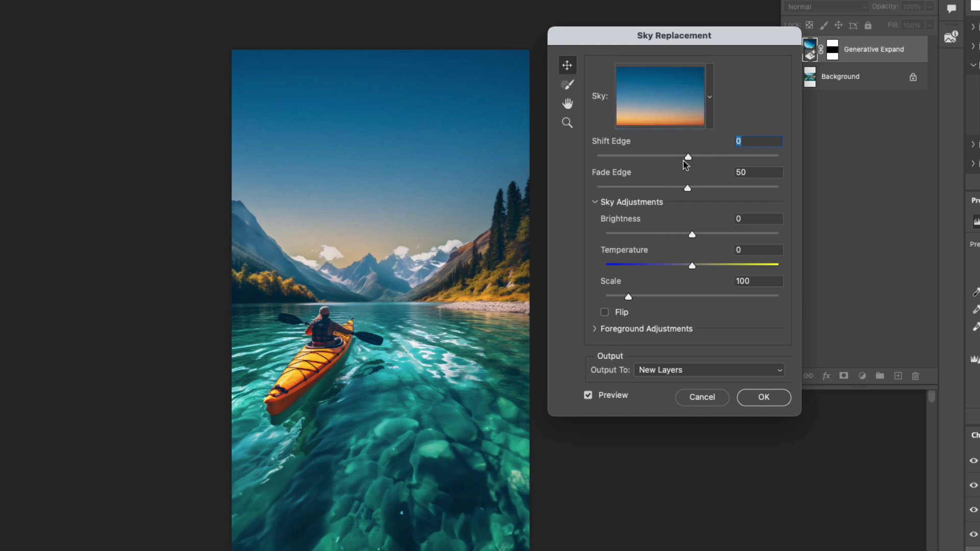
mouse_move(685, 157)
left_mouse_down()
mouse_move(669, 159)
mouse_move(696, 158)
mouse_move(683, 188)
mouse_move(664, 188)
mouse_move(691, 159)
mouse_move(668, 160)
left_mouse_up()
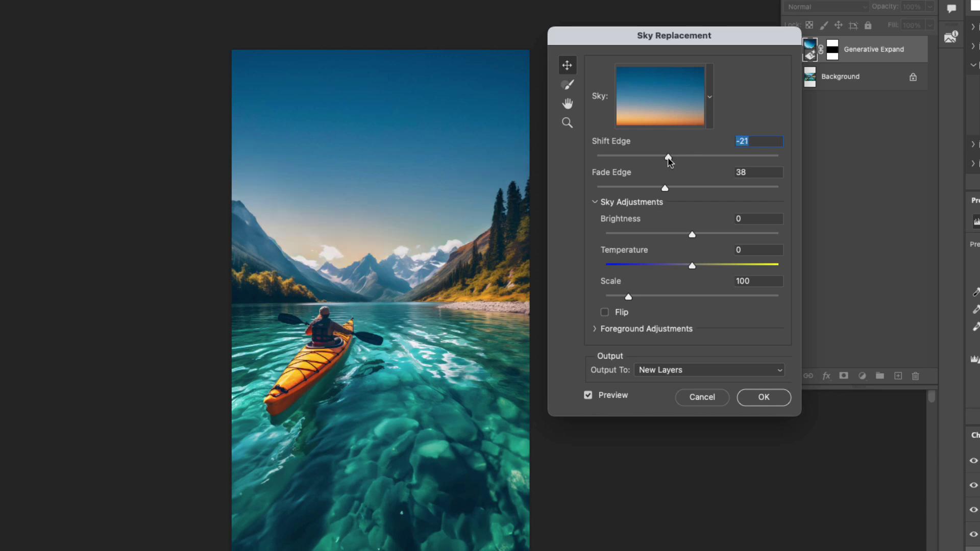
left_click_drag(689, 264, 660, 263)
left_click_drag(629, 297, 640, 299)
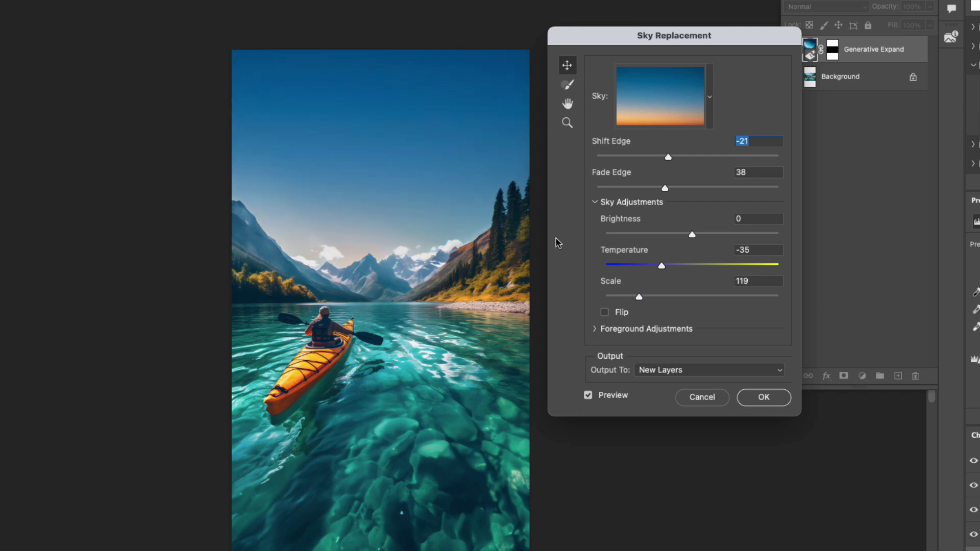
left_click(760, 397)
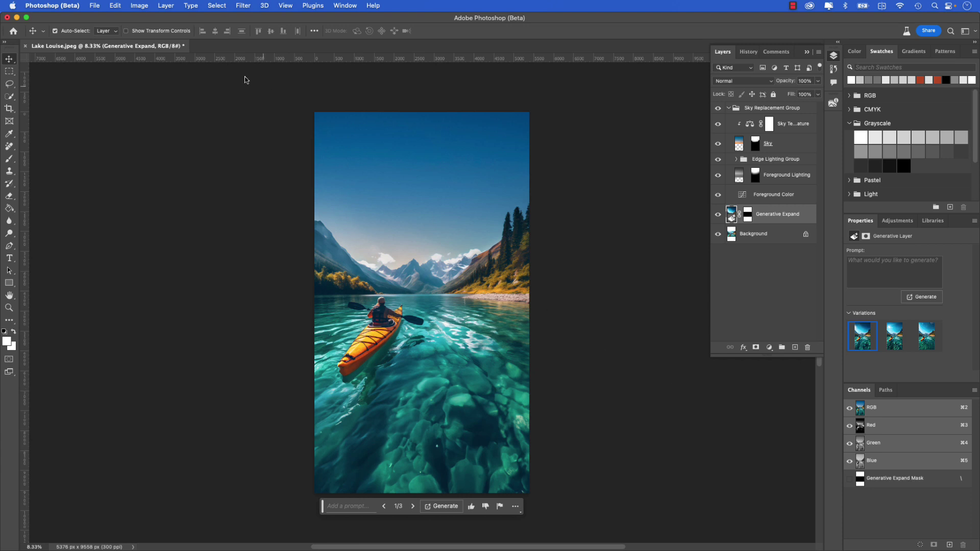
Step: Export the image as a JPG scaled to 50% (2688 × 4779)
left_click(96, 6)
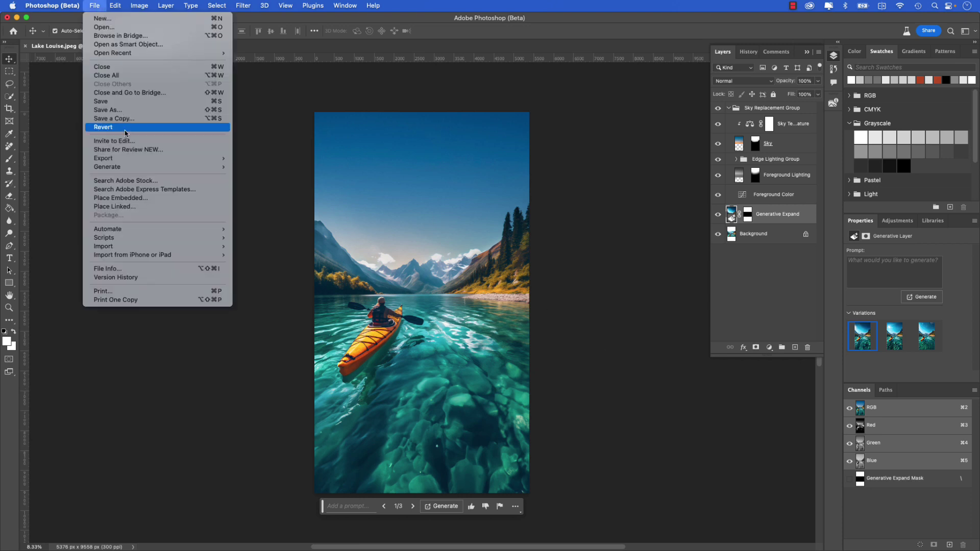
mouse_move(126, 161)
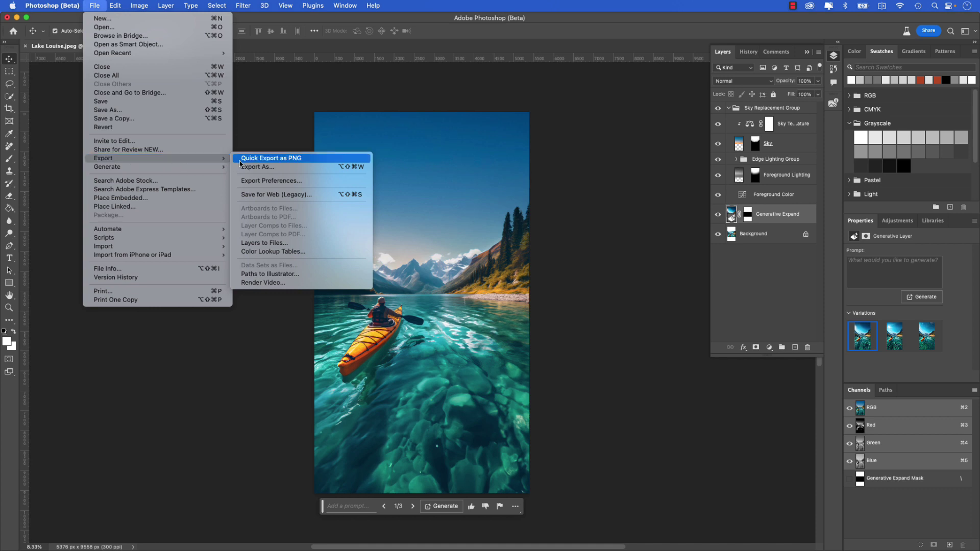
left_click(261, 168)
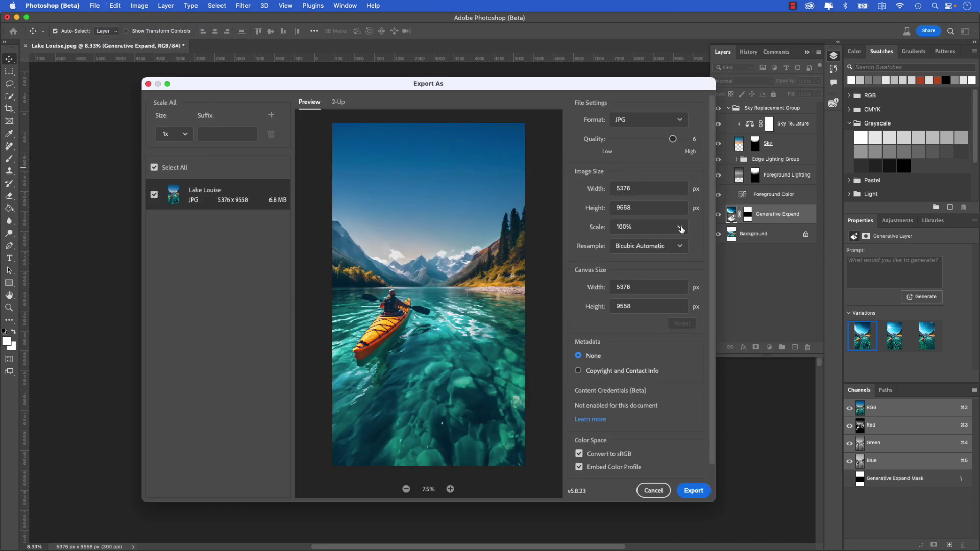
left_click(681, 228)
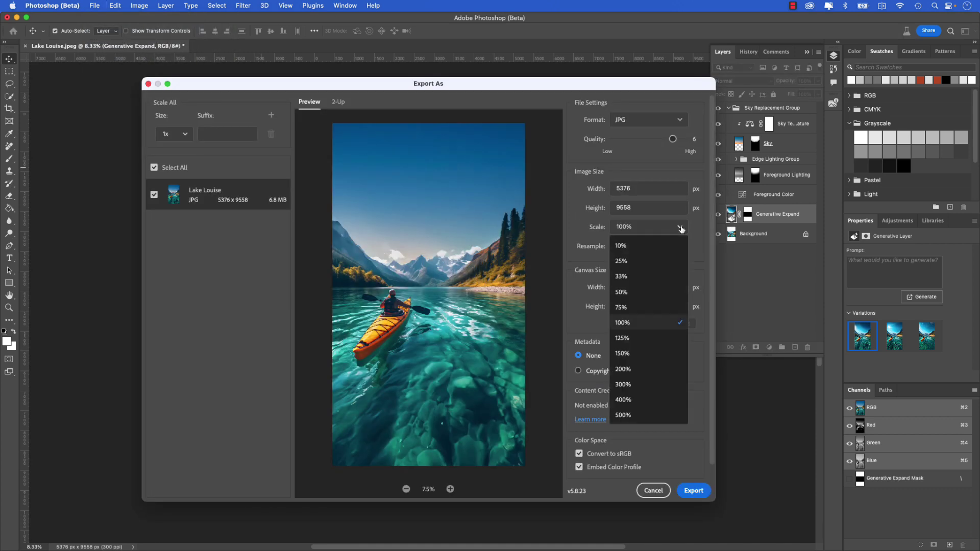
left_click(642, 293)
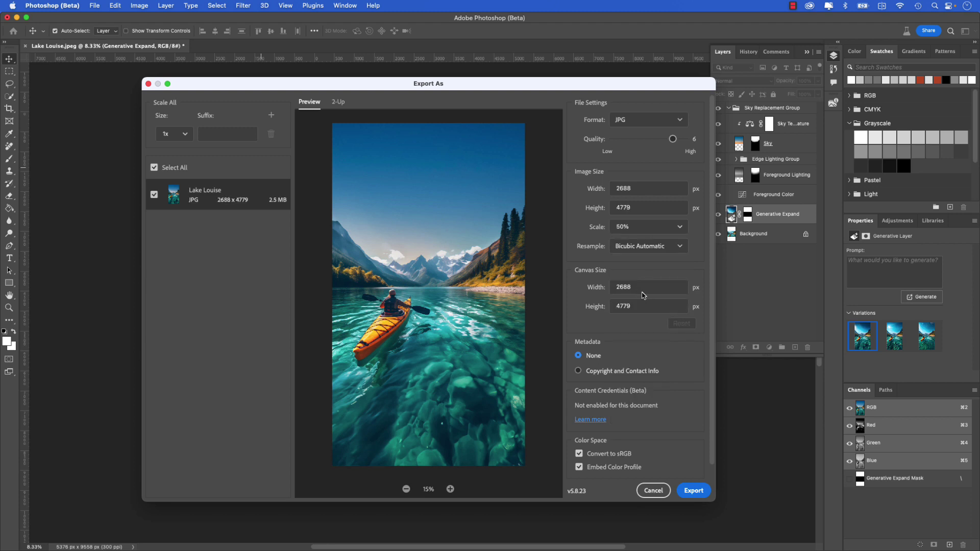
left_click(692, 490)
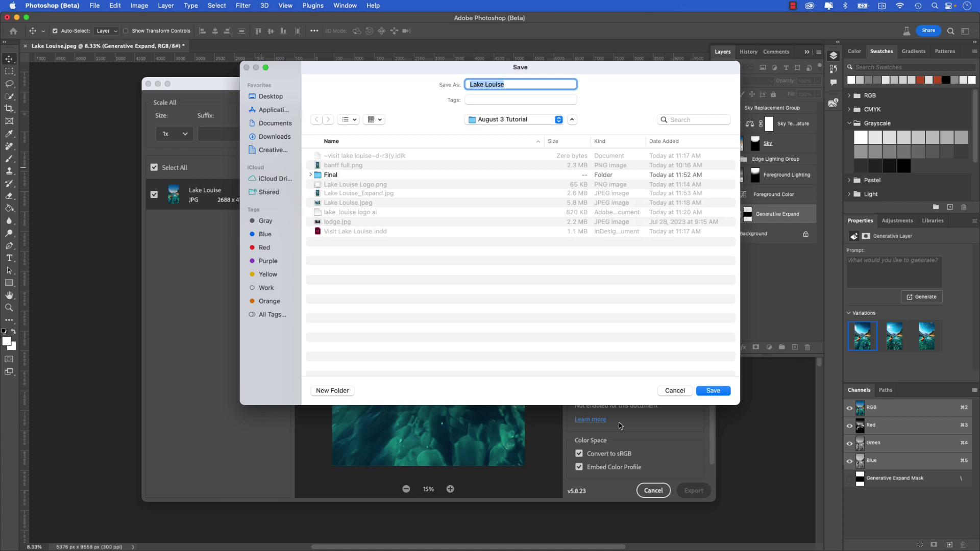
Step: Save the export as 'Lake Louise -2' in the August 3 Tutorial folder
left_click(509, 85)
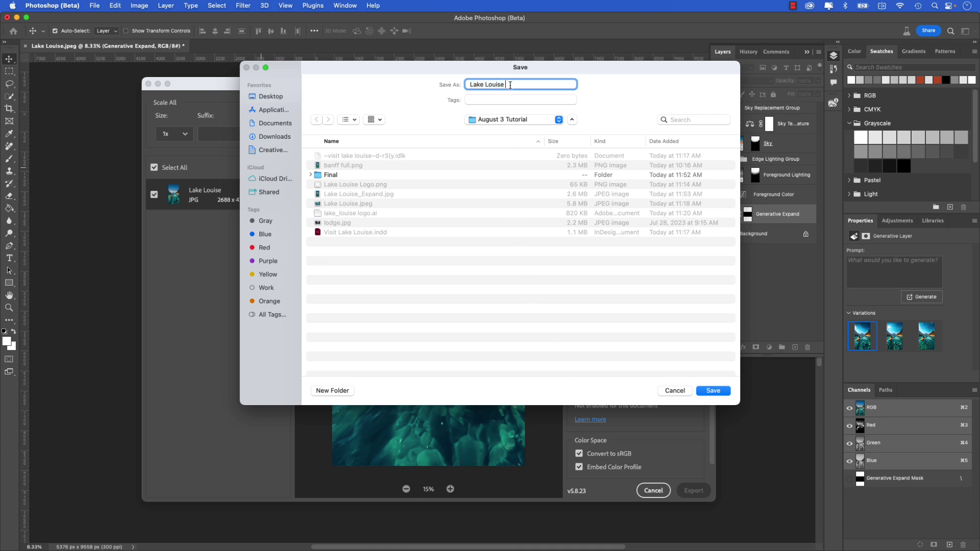
type("-2")
left_click(713, 390)
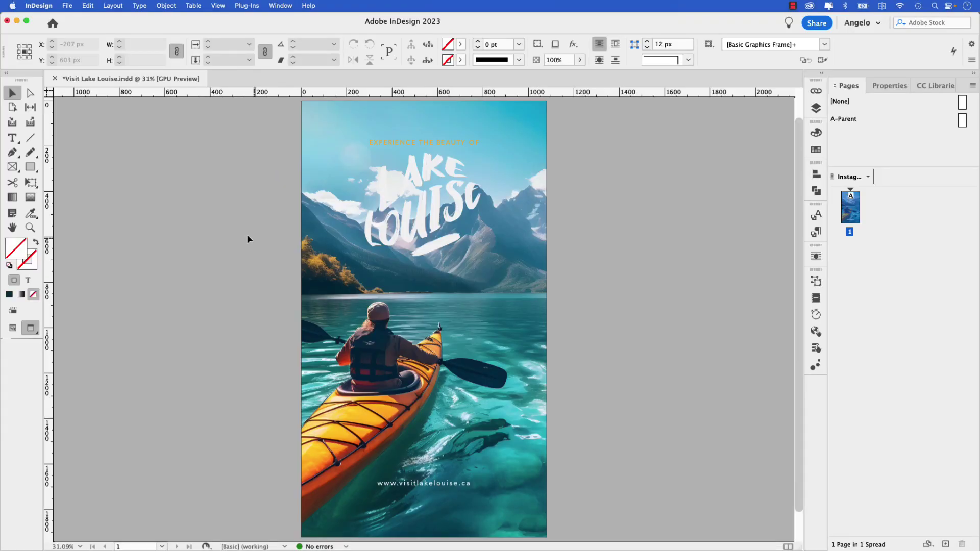
Step: Load Lake Louise -2.jpg from the August 3 Tutorial folder for placing in InDesign
left_click(68, 6)
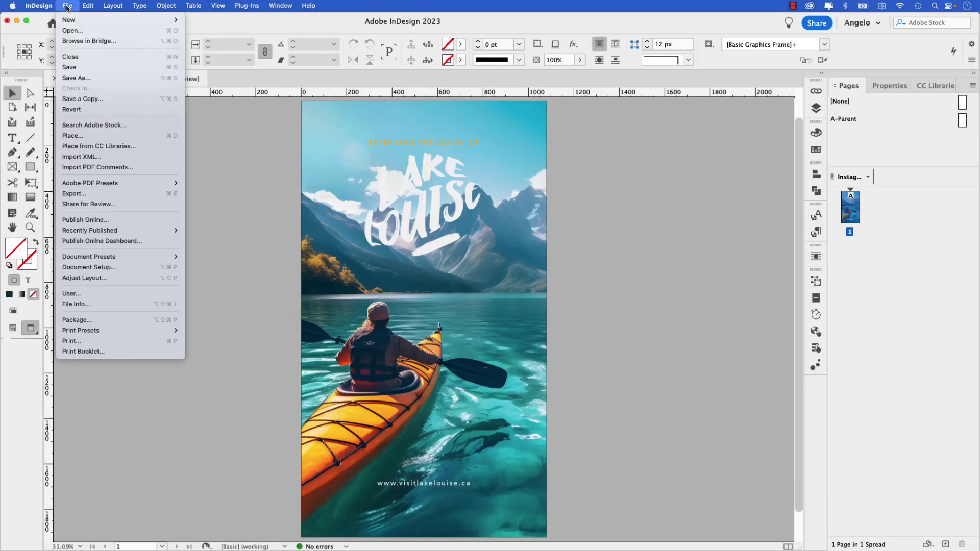
left_click(83, 136)
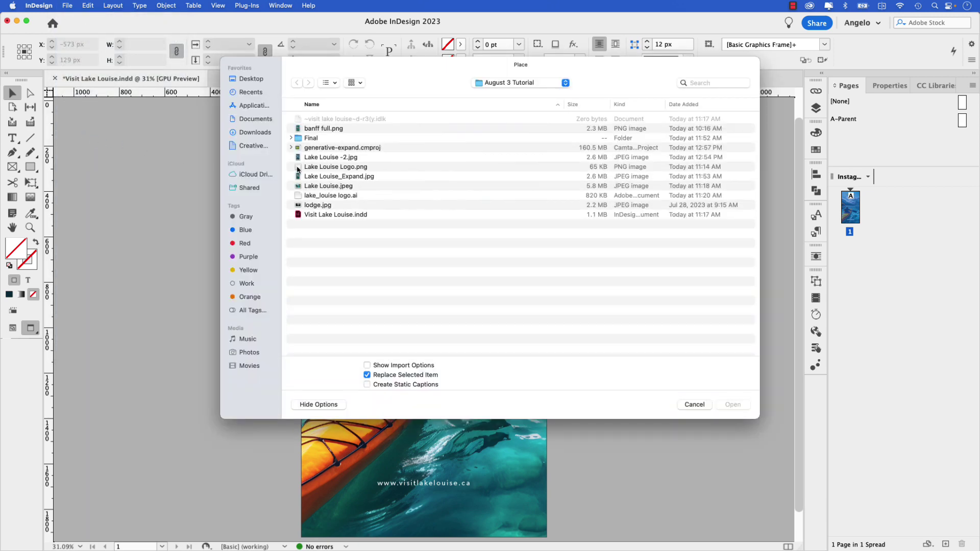
left_click(348, 159)
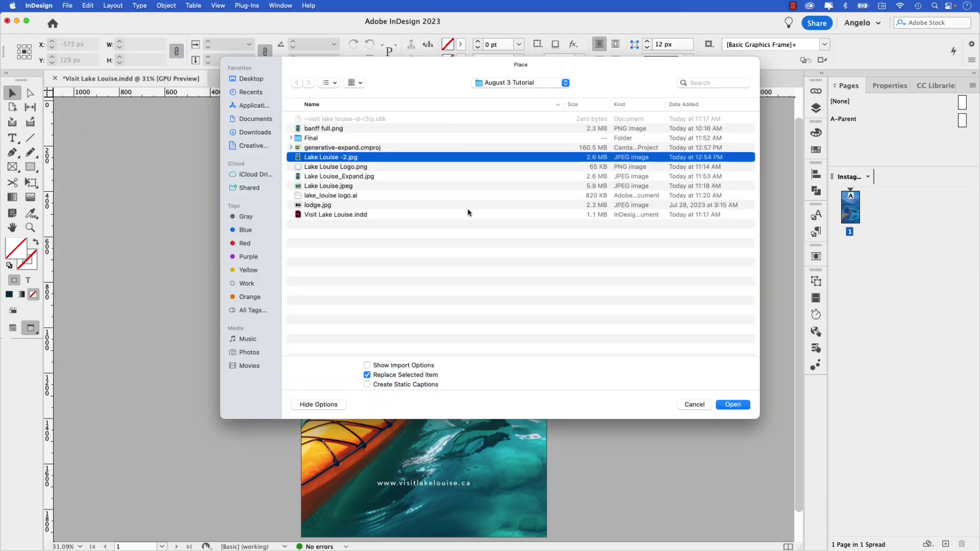
left_click(727, 406)
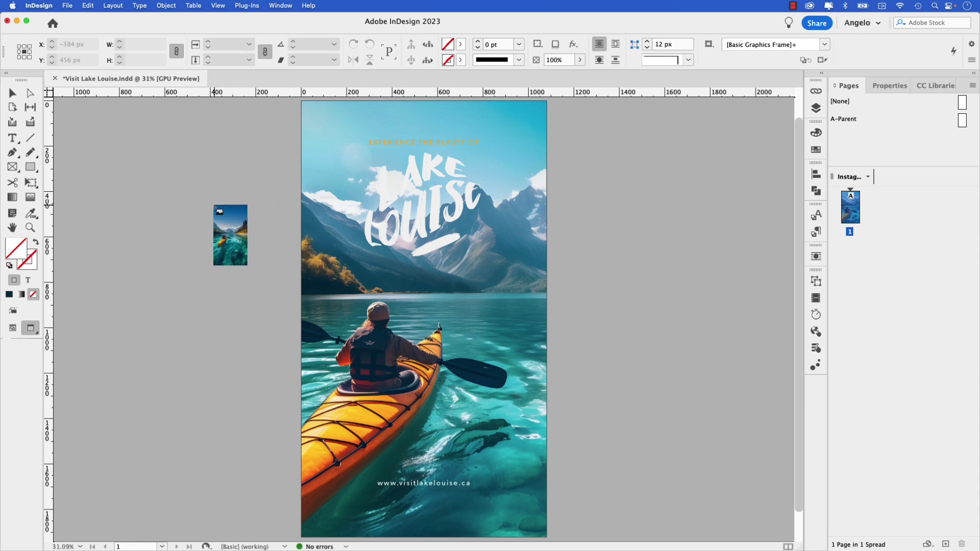
key("alt")
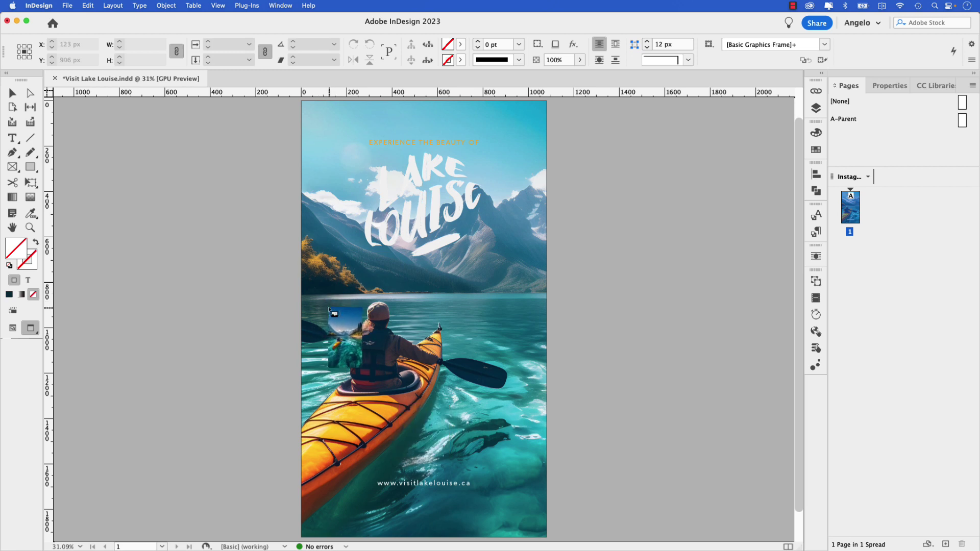
Step: Place Lake Louise -2.jpg into the page frame and set Fitting to Fill Frame Proportionally
left_click(424, 318)
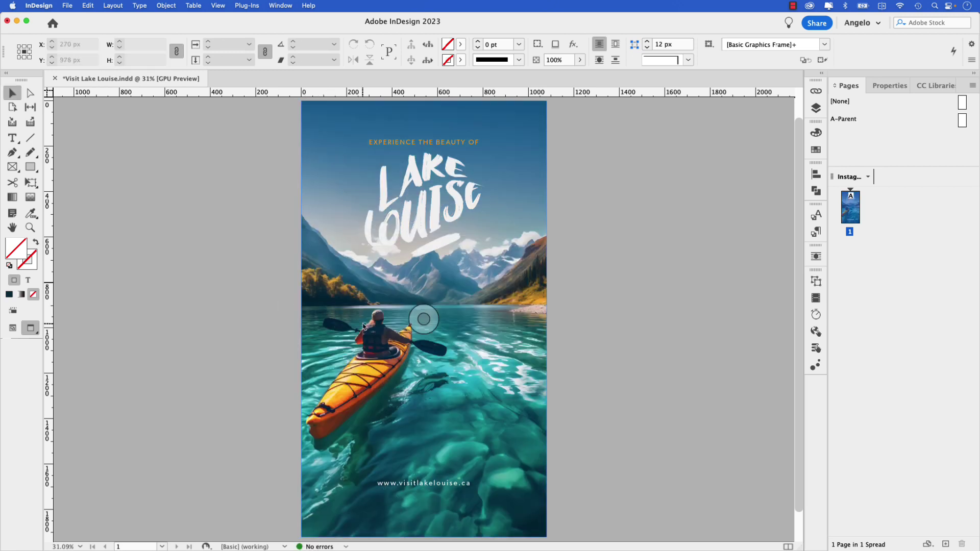
right_click(363, 327)
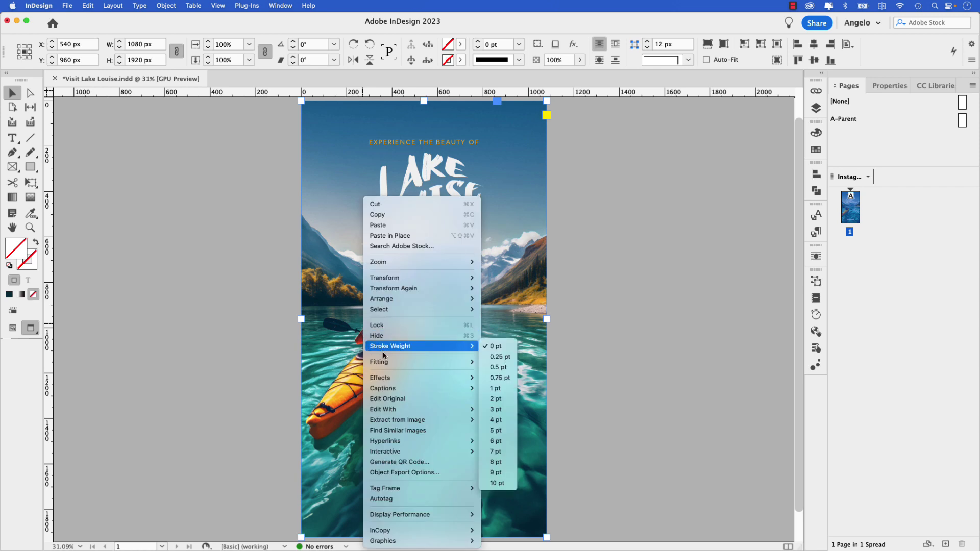
mouse_move(396, 363)
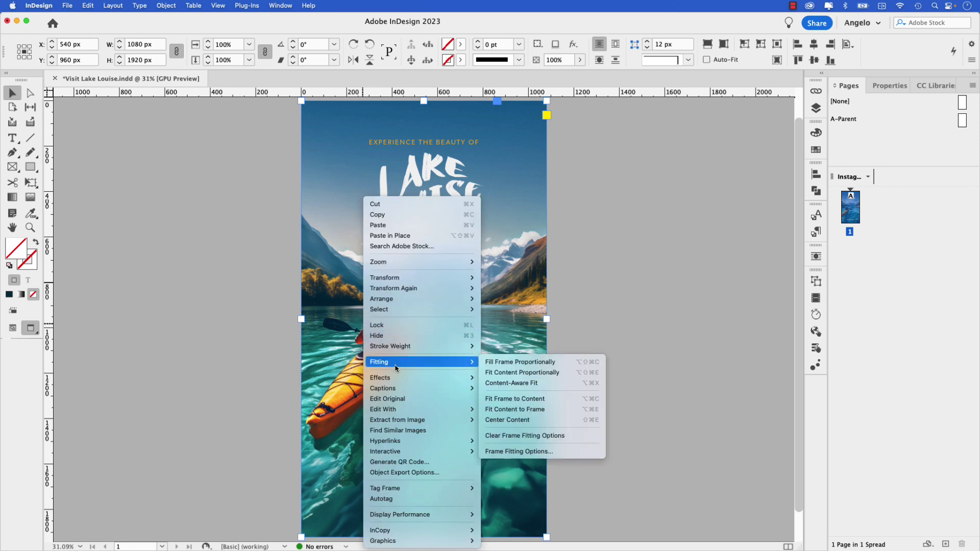
left_click(494, 366)
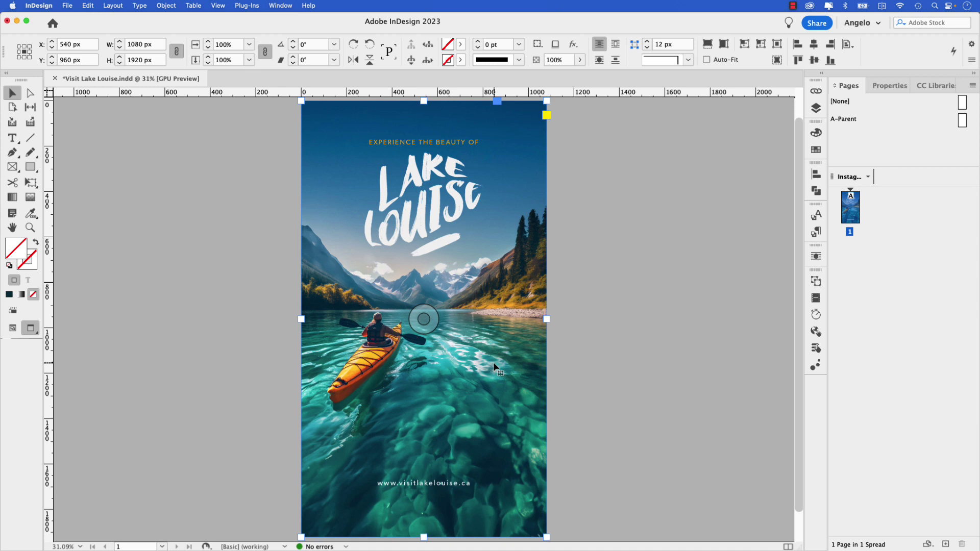